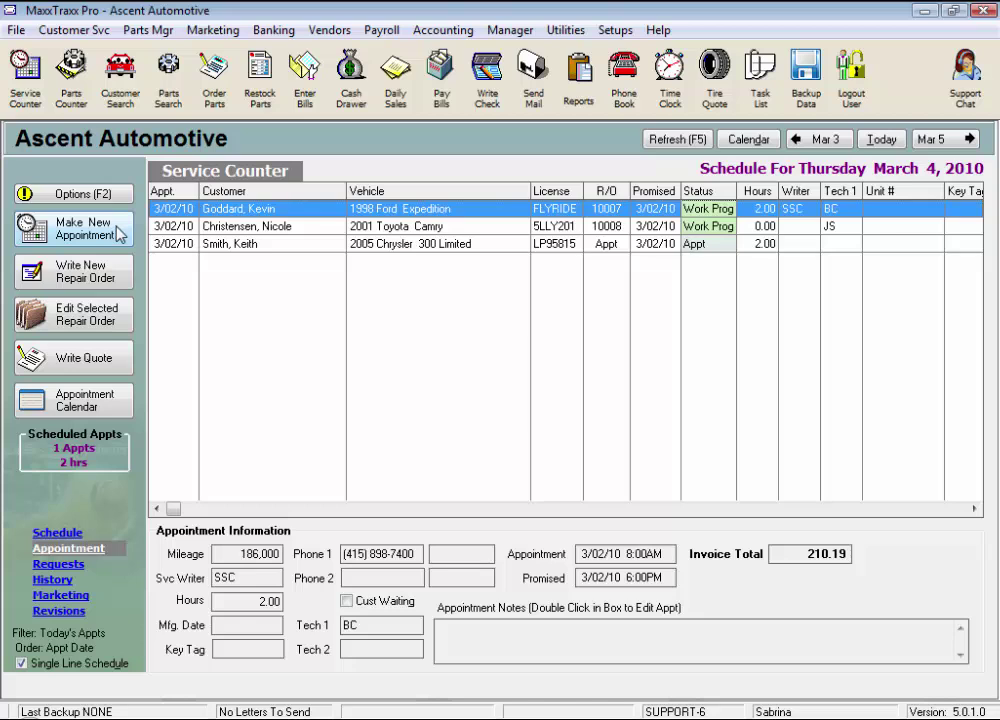
Step: Start a new appointment from the schedule grid with Make New Appointment
left_click(81, 195)
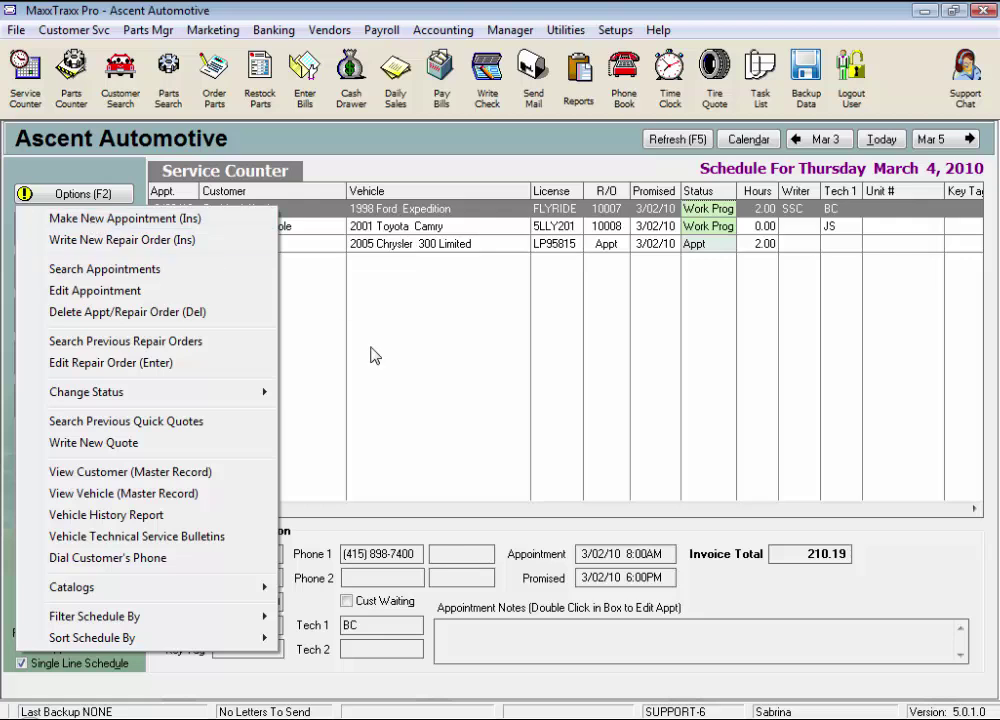
left_click(497, 410)
double_click(497, 410)
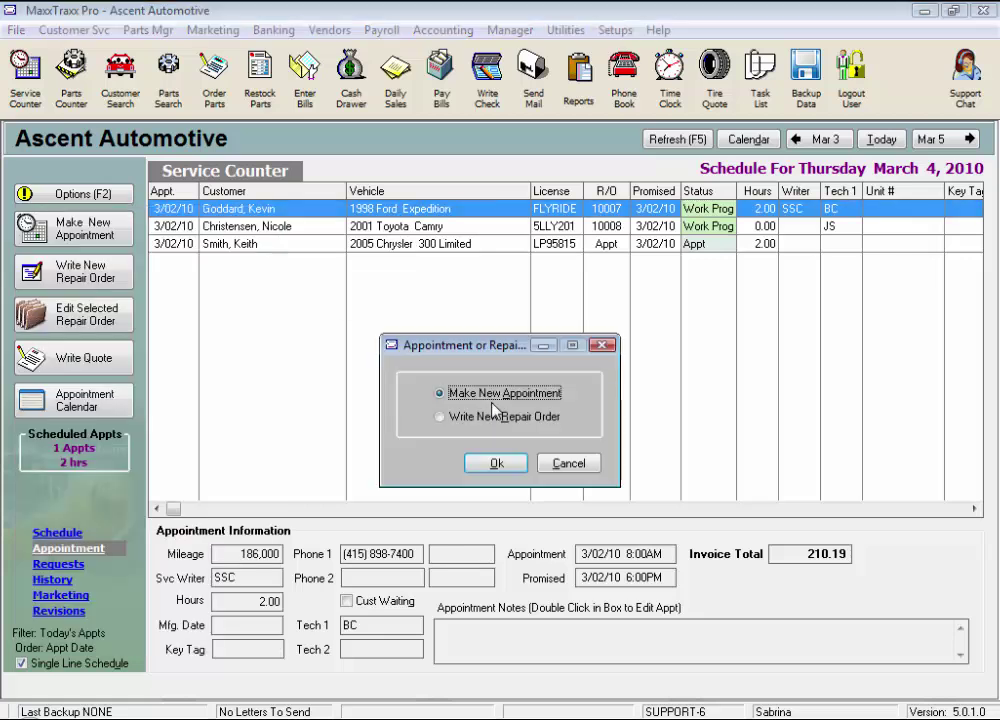
left_click(497, 466)
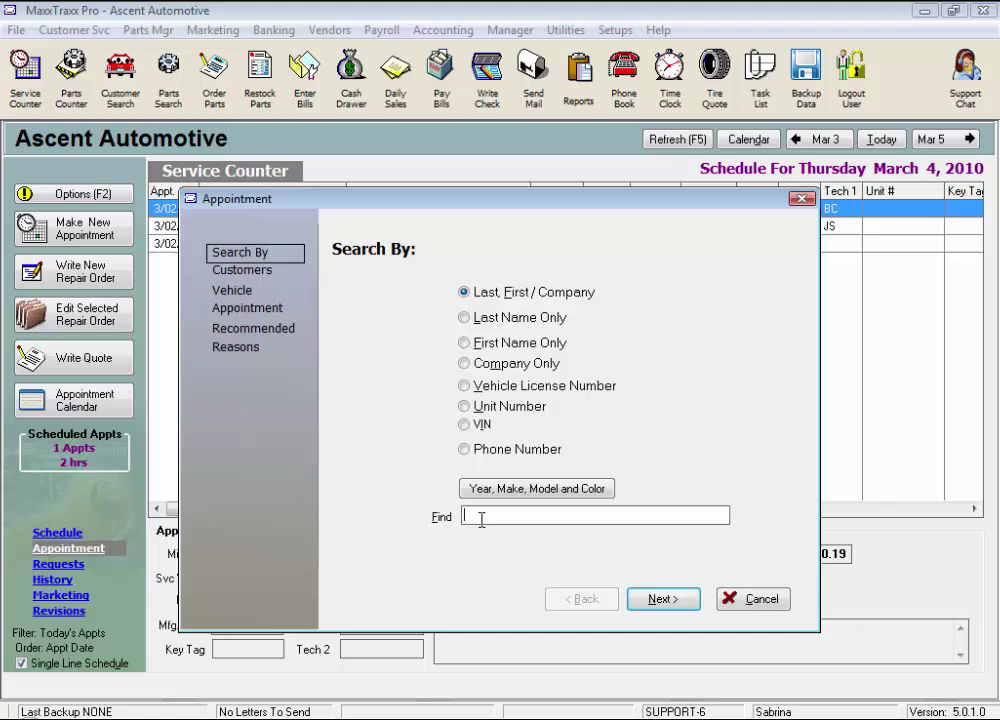
Step: Find the customer by partial last name, accept her, and choose her 2003 L Series Saturn
type("Chem")
key("Return")
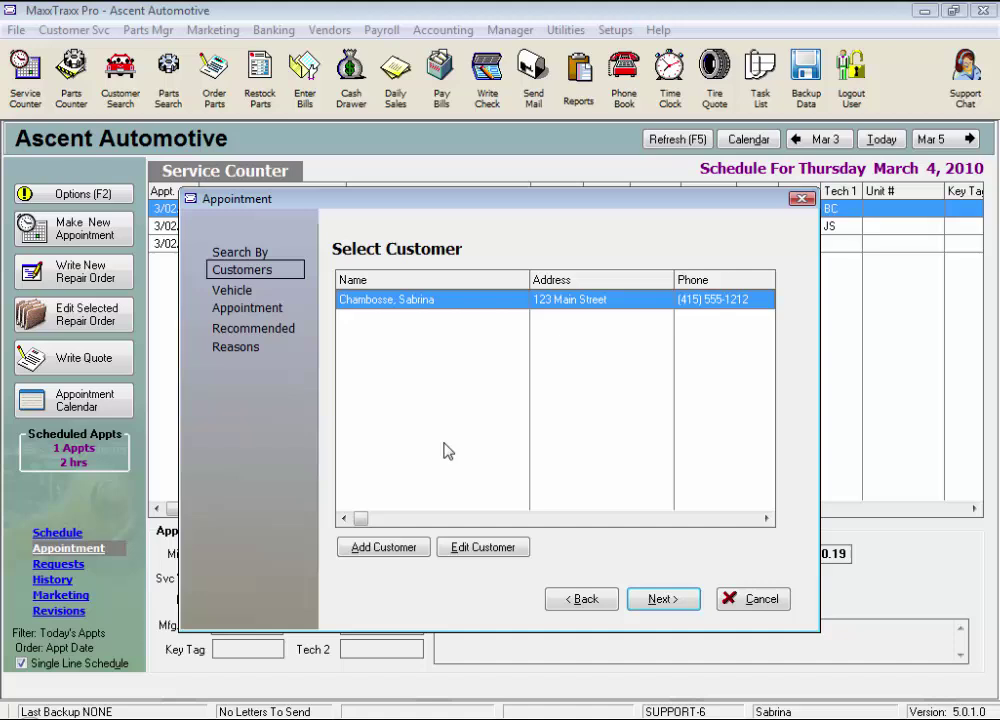
key("Return")
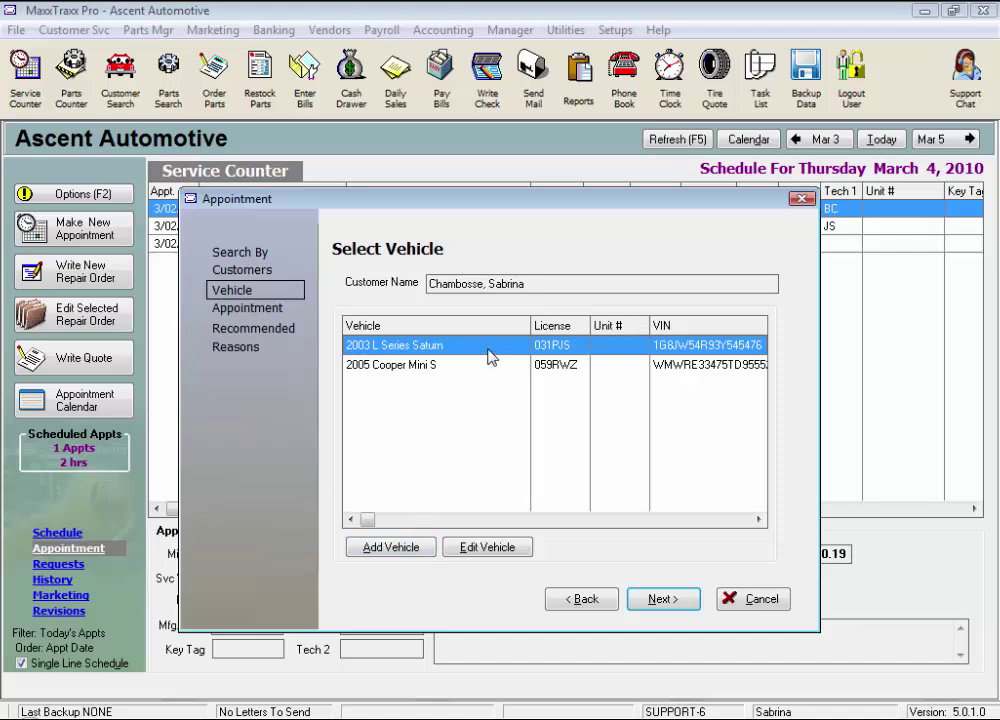
left_click(641, 605)
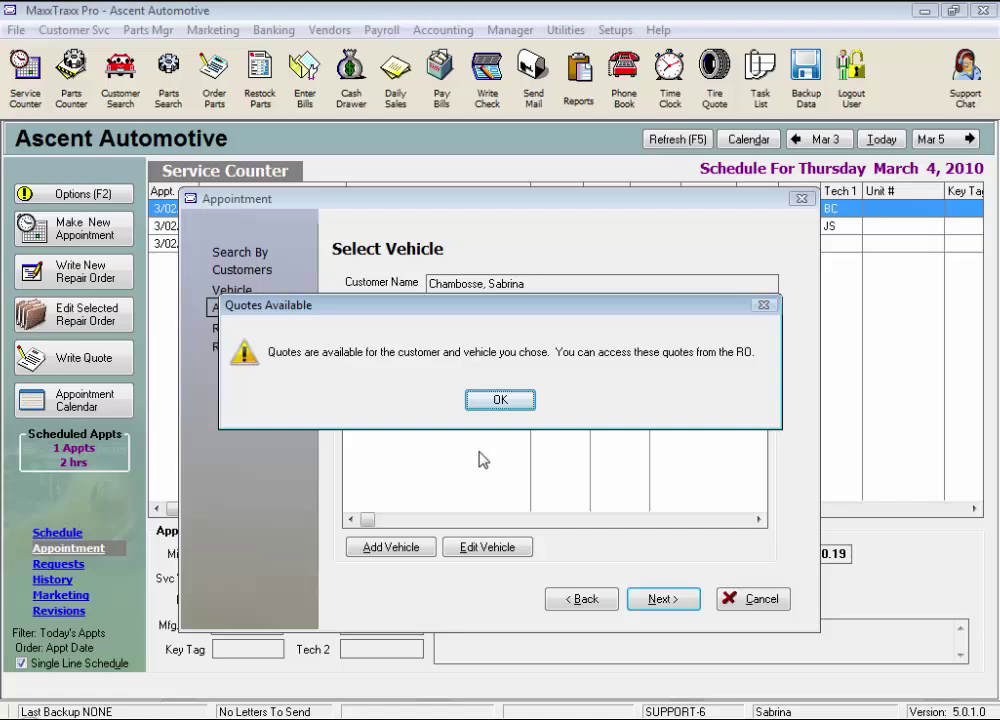
Step: Dismiss the quotes notice, set Phone 2 to the customer's other number, and make her the driver
left_click(522, 406)
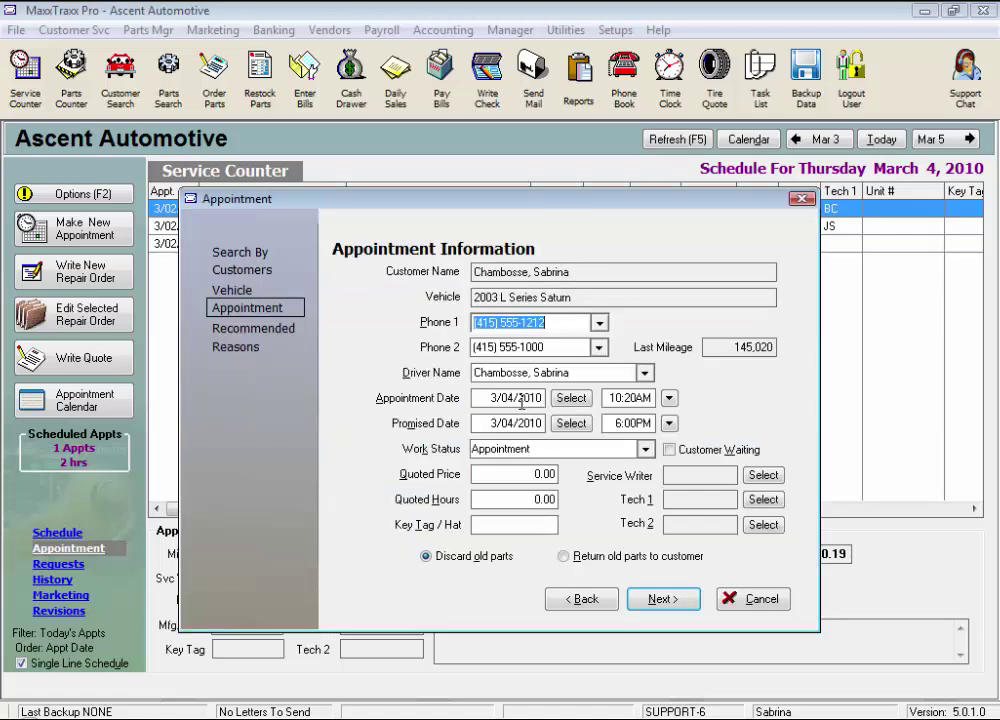
left_click(601, 349)
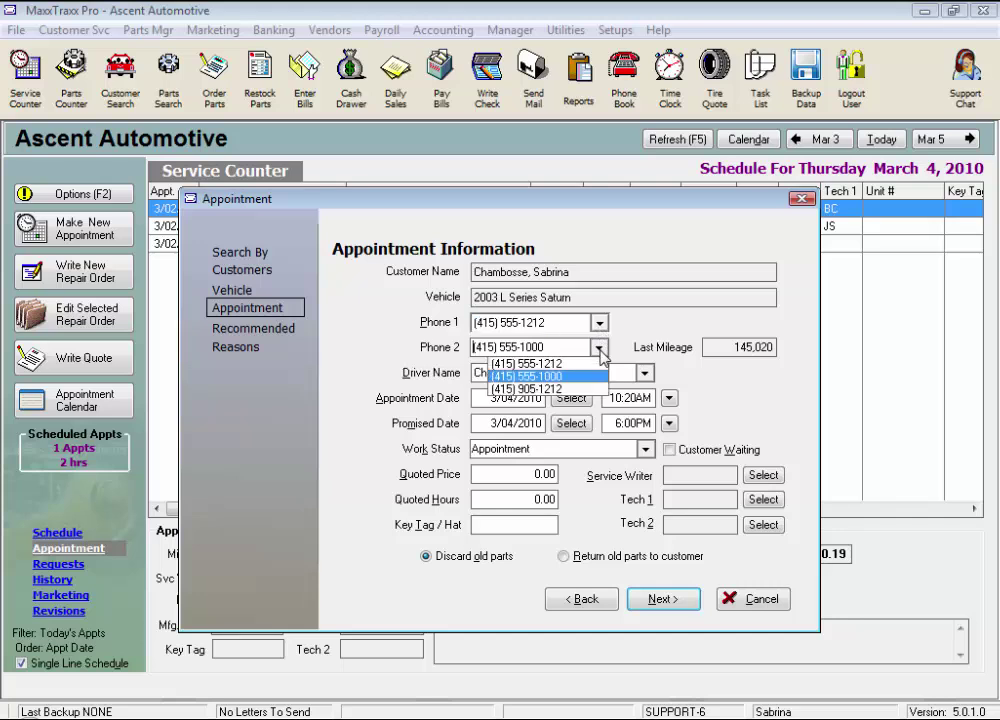
left_click(573, 397)
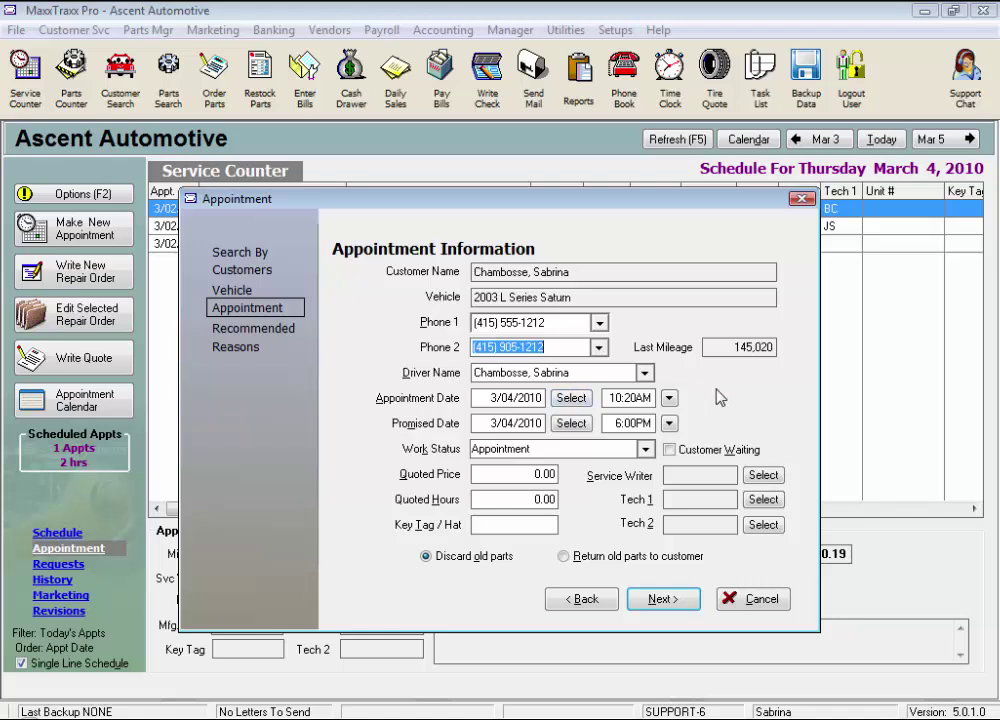
left_click(645, 372)
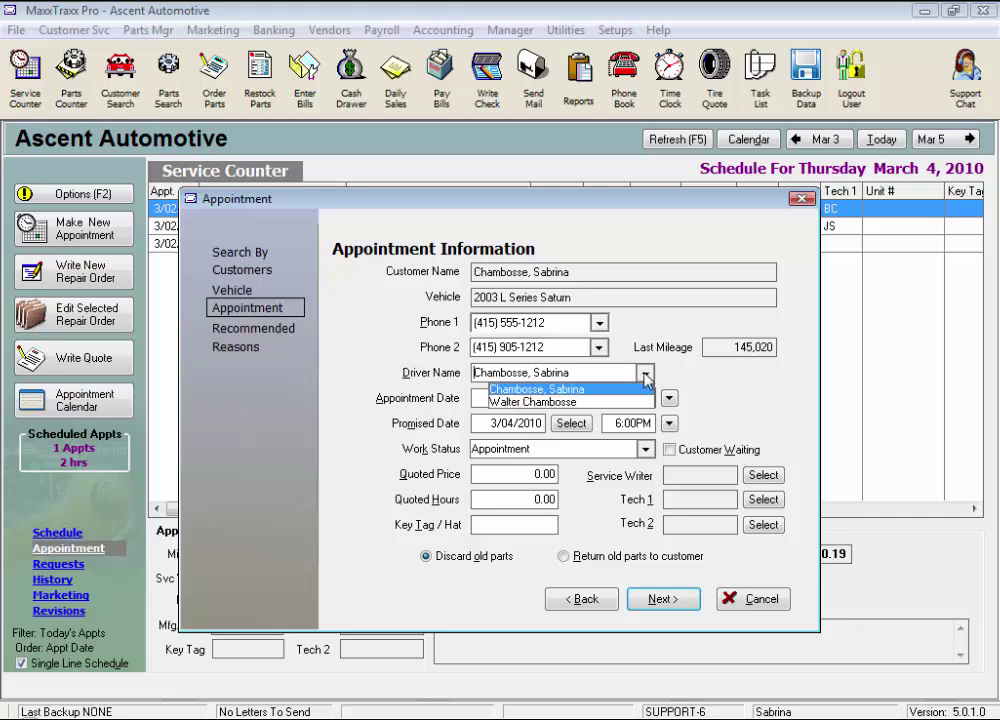
left_click(570, 389)
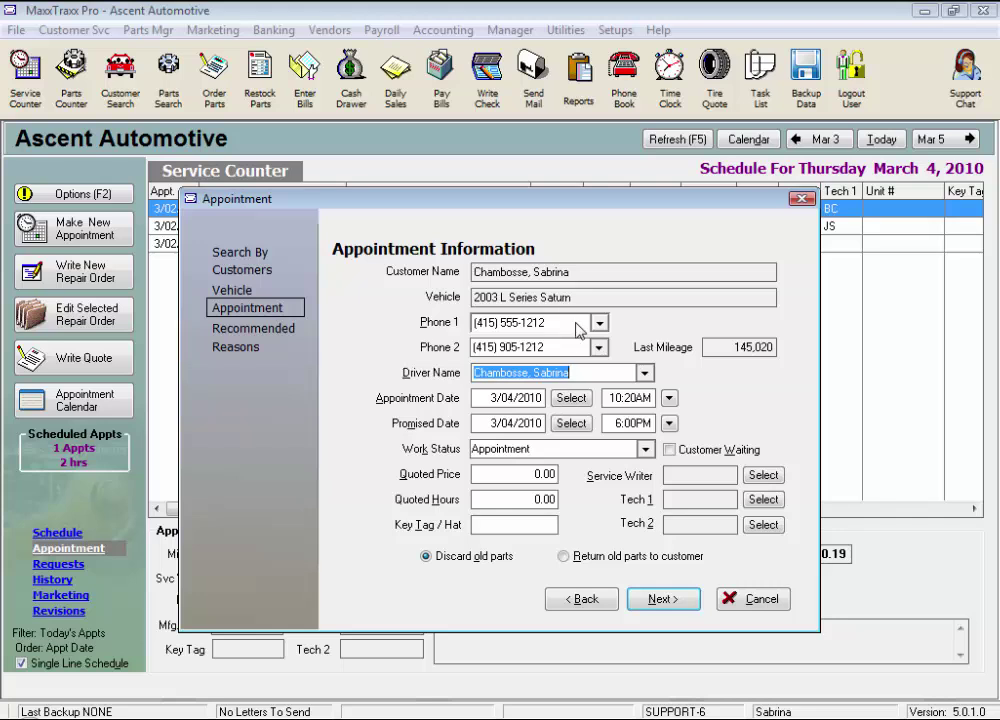
Step: Schedule the appointment for March 8, 2010 at 8:30 AM
left_click(568, 401)
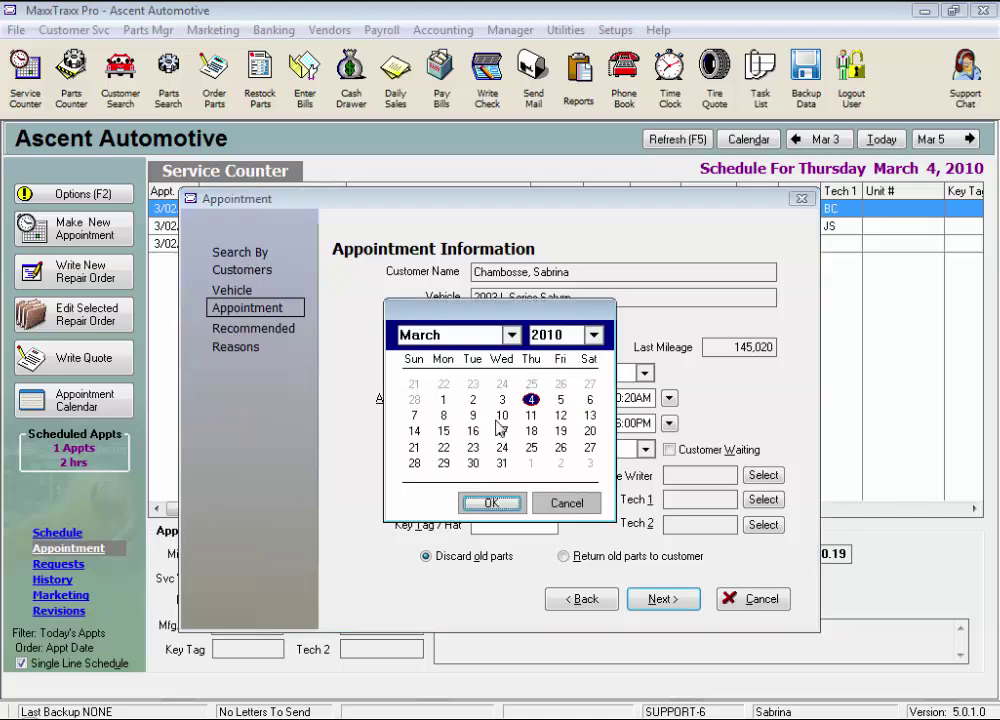
left_click(442, 415)
left_click(492, 503)
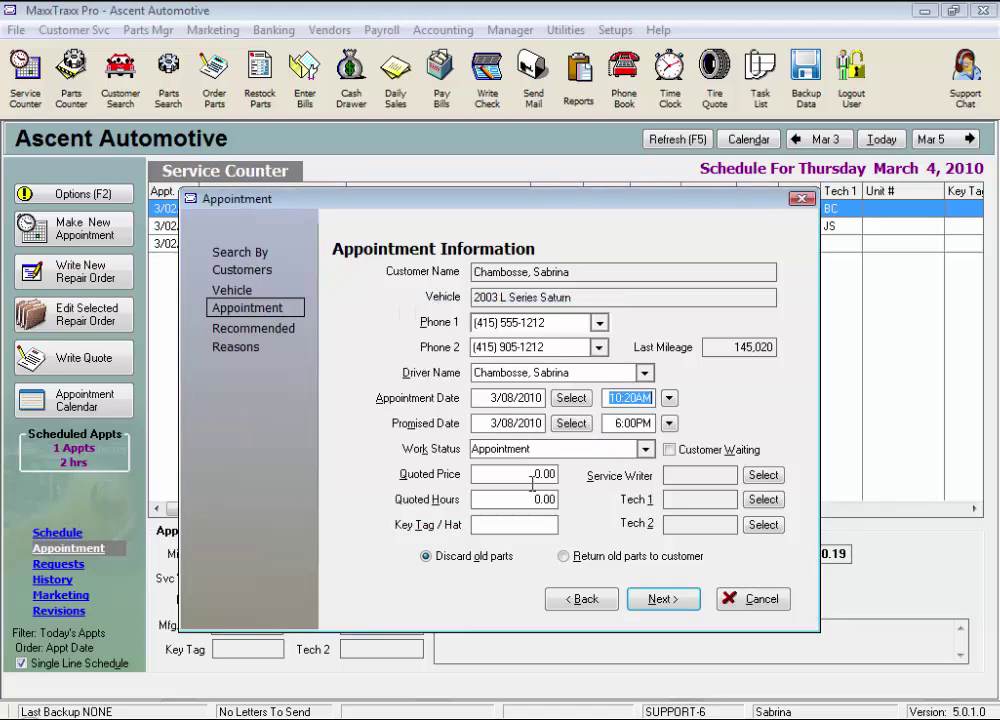
left_click(668, 398)
mouse_move(785, 424)
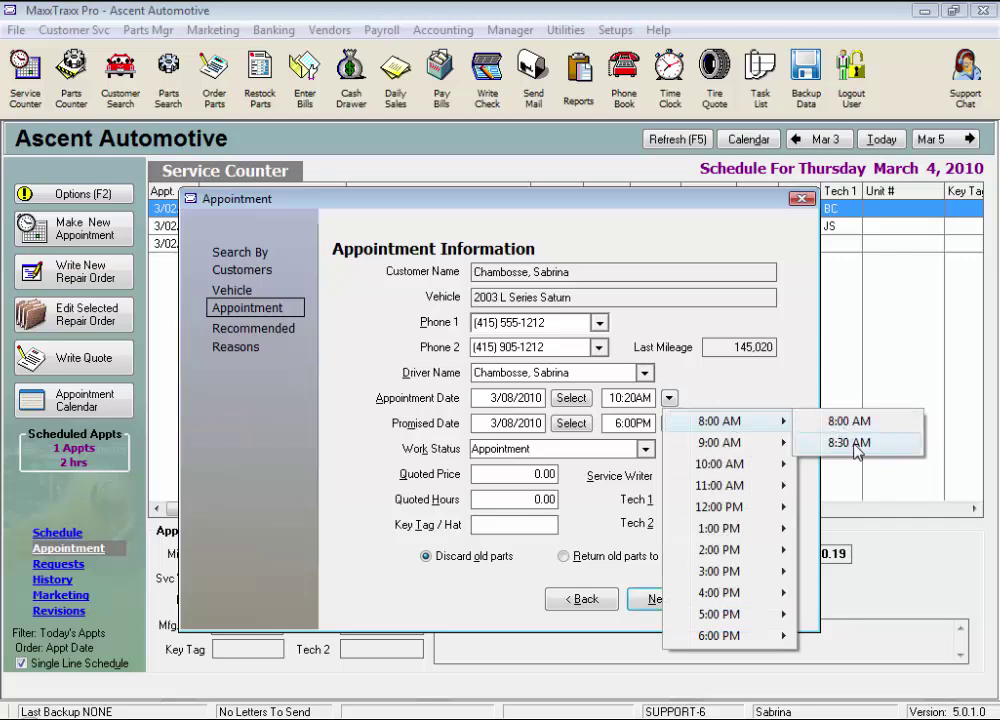
left_click(855, 445)
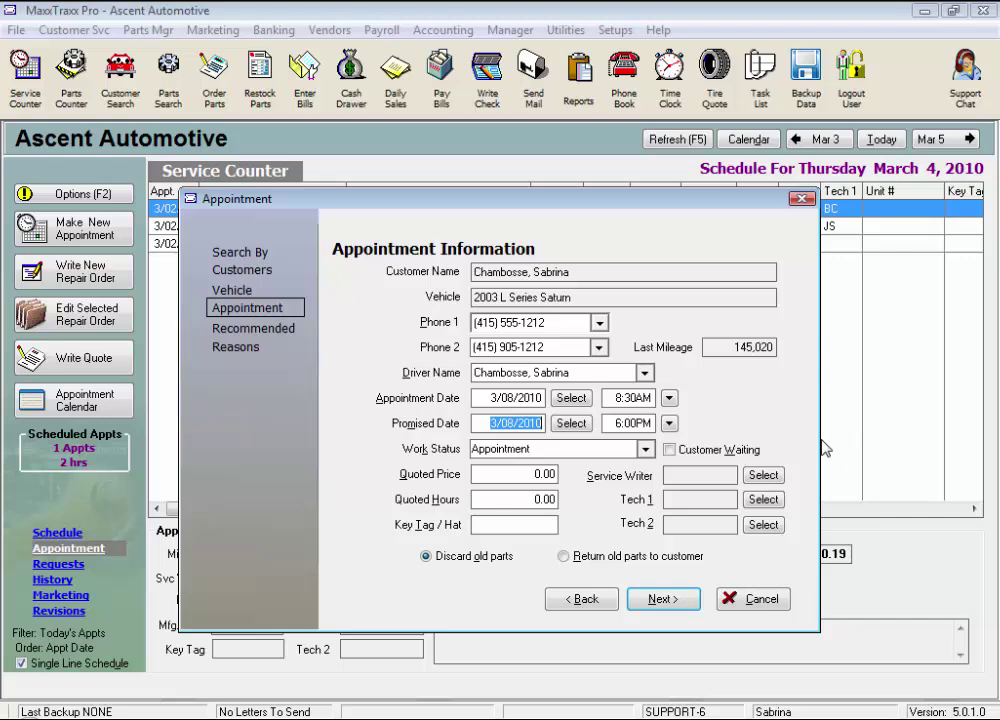
Step: Set the promised time to 11:00 AM and mark the customer as waiting
left_click(669, 424)
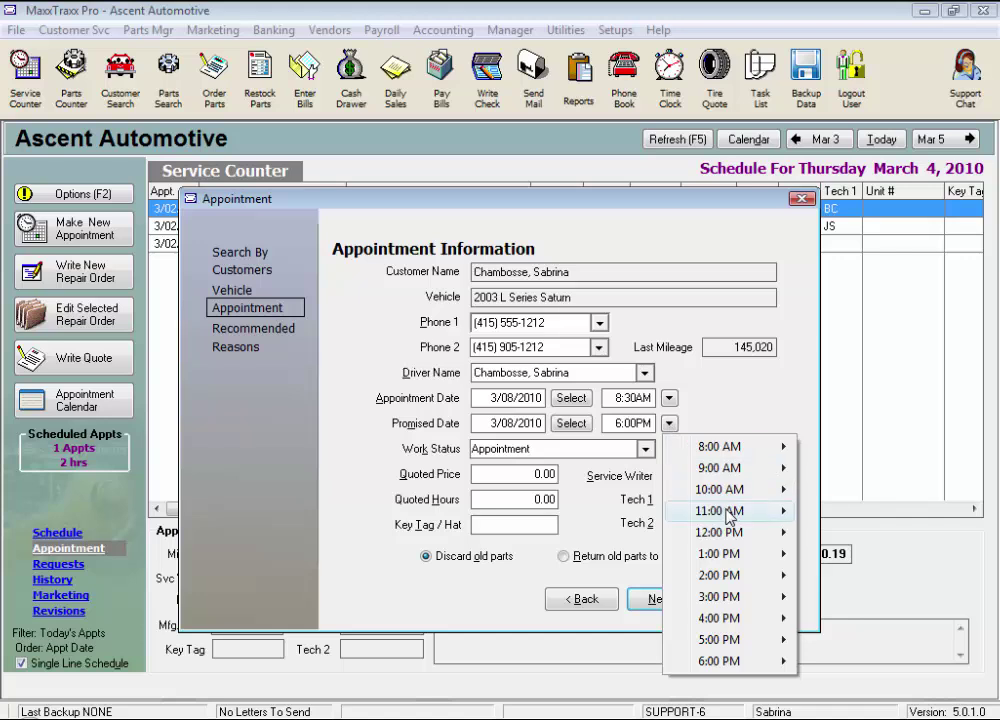
mouse_move(760, 510)
left_click(845, 510)
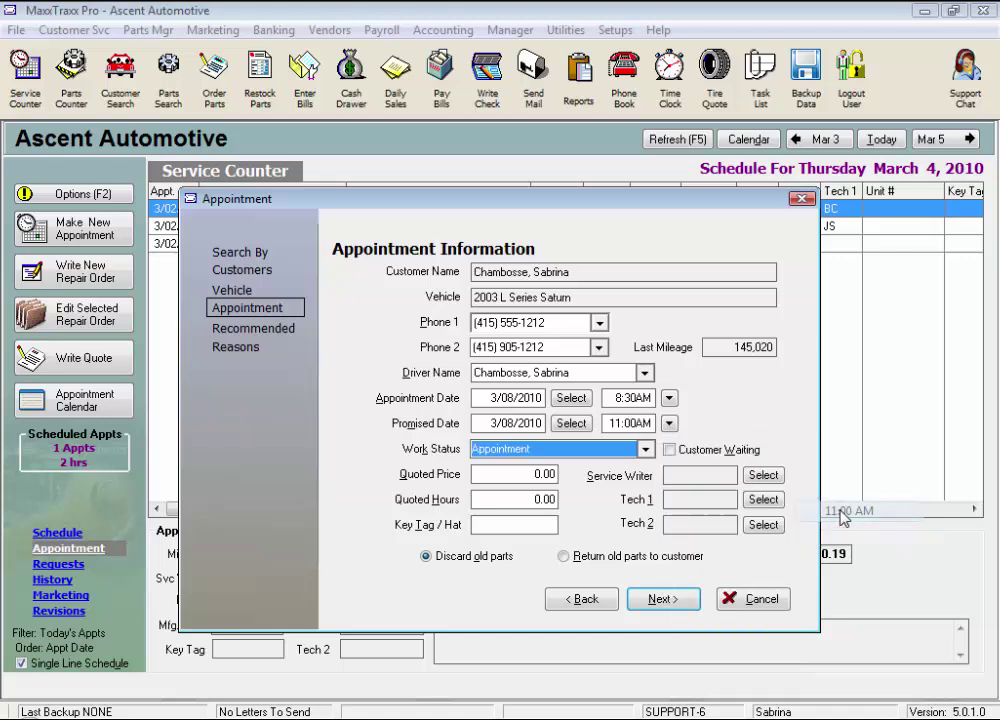
left_click(669, 450)
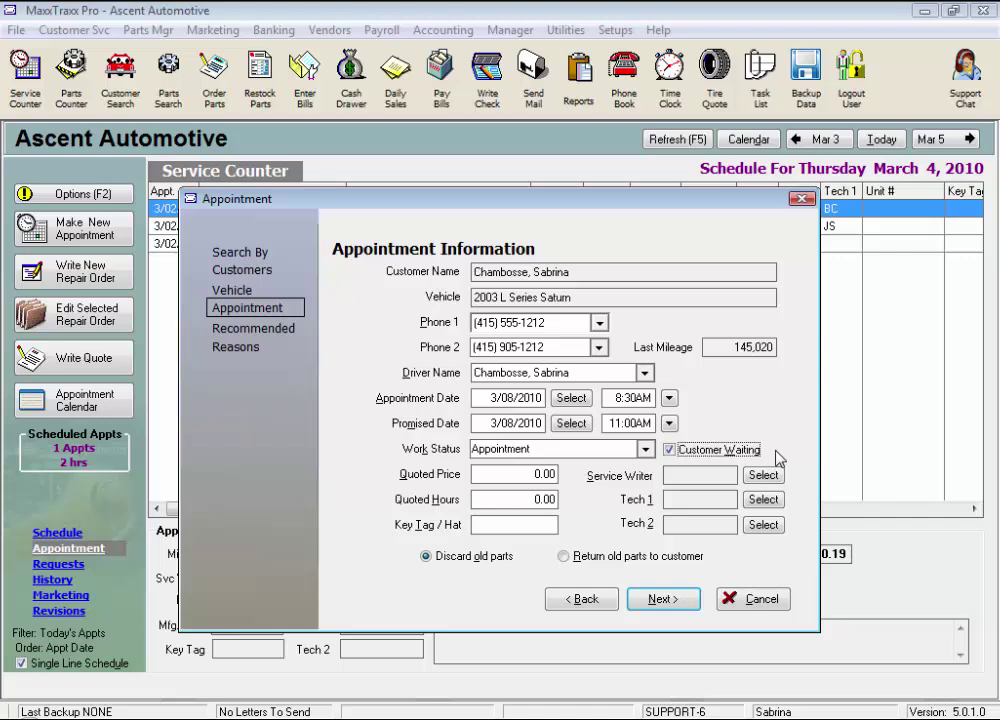
key("Tab")
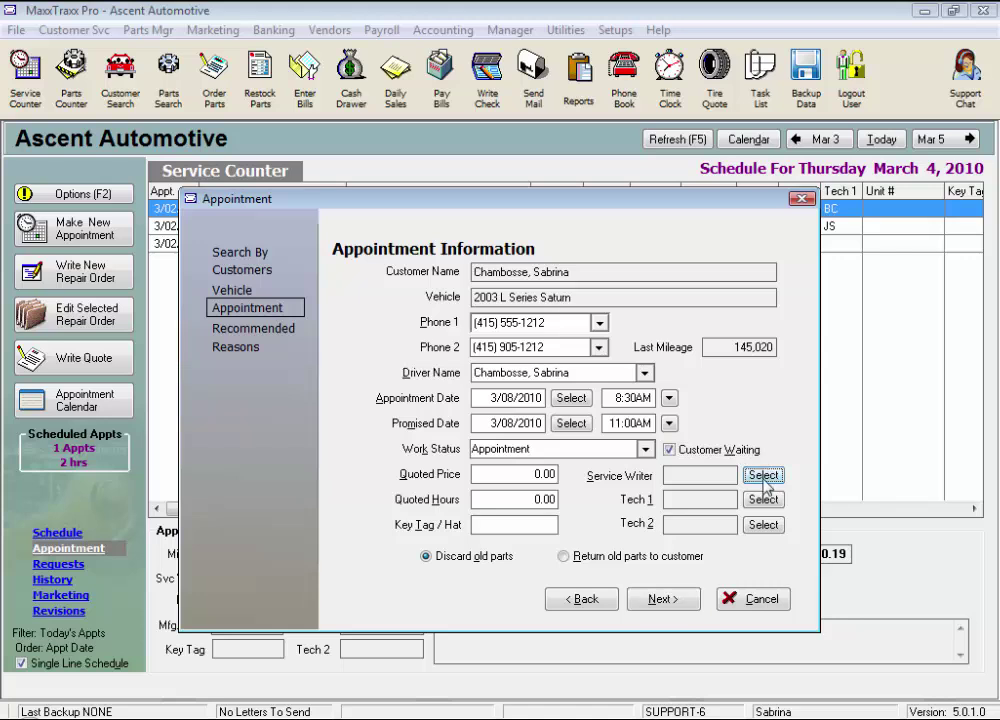
Step: Assign service writer SR and quote 50.00 for 2.00 hours
left_click(764, 479)
left_click(419, 372)
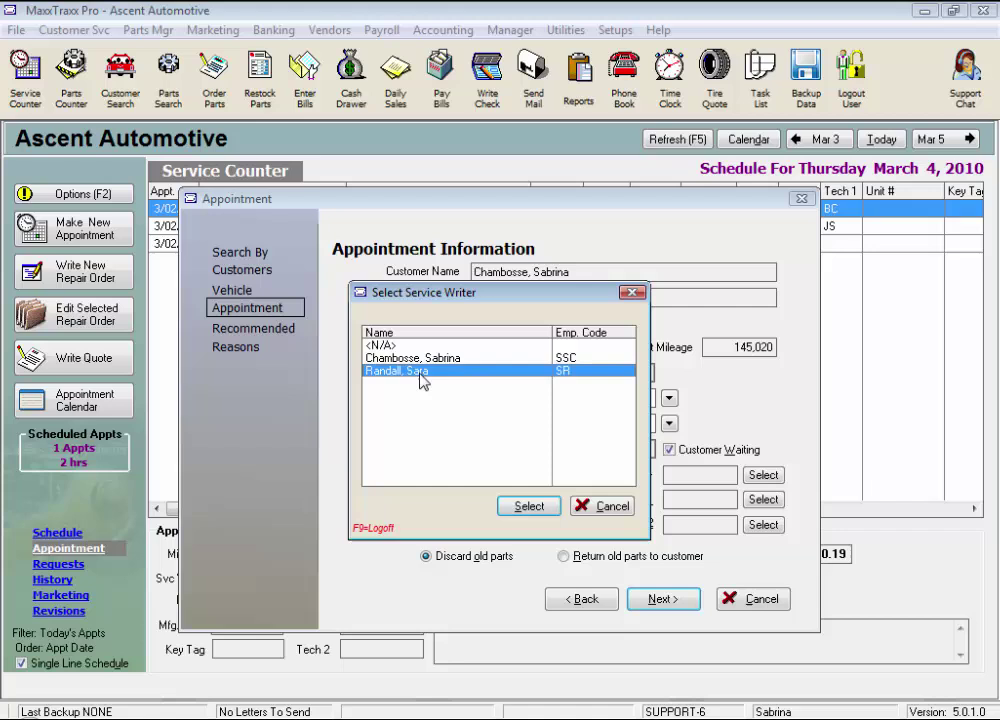
left_click(526, 506)
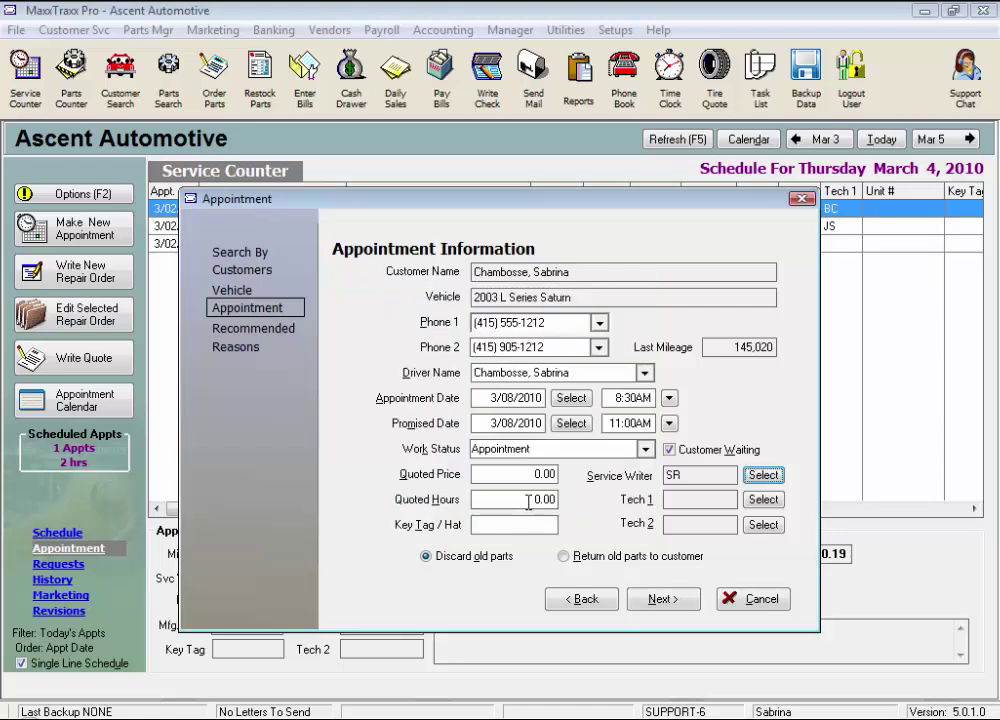
key("shift+Tab")
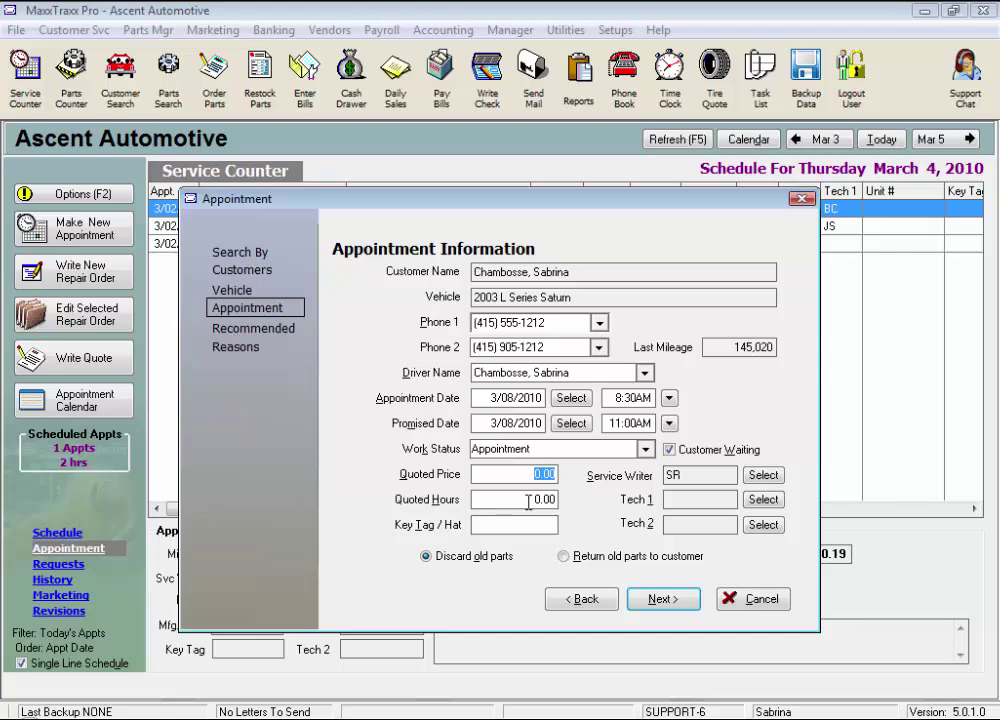
type("50")
key("Tab")
type("2")
key("Tab")
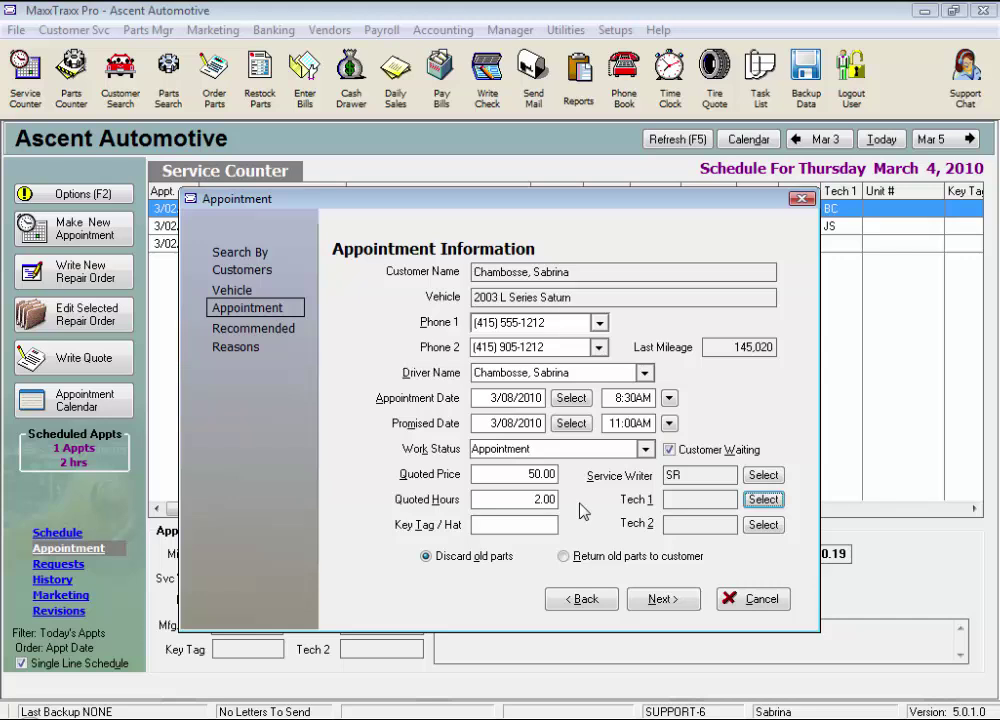
Step: Assign technician BC as Tech 1, leave Tech 2 empty, and return old parts to the customer
left_click(765, 500)
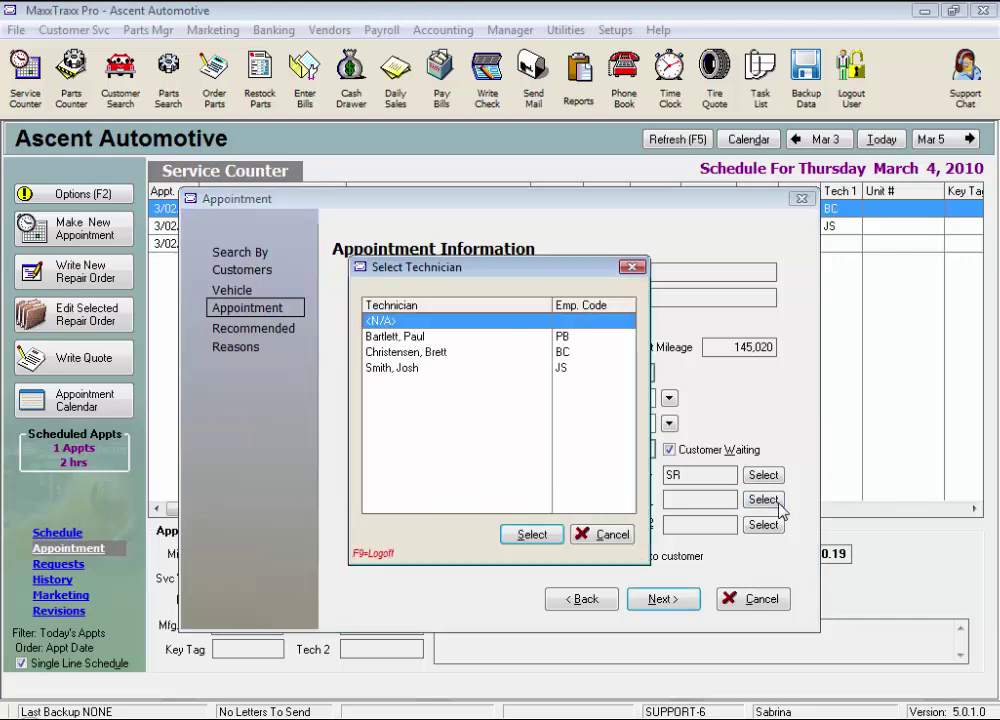
left_click(427, 355)
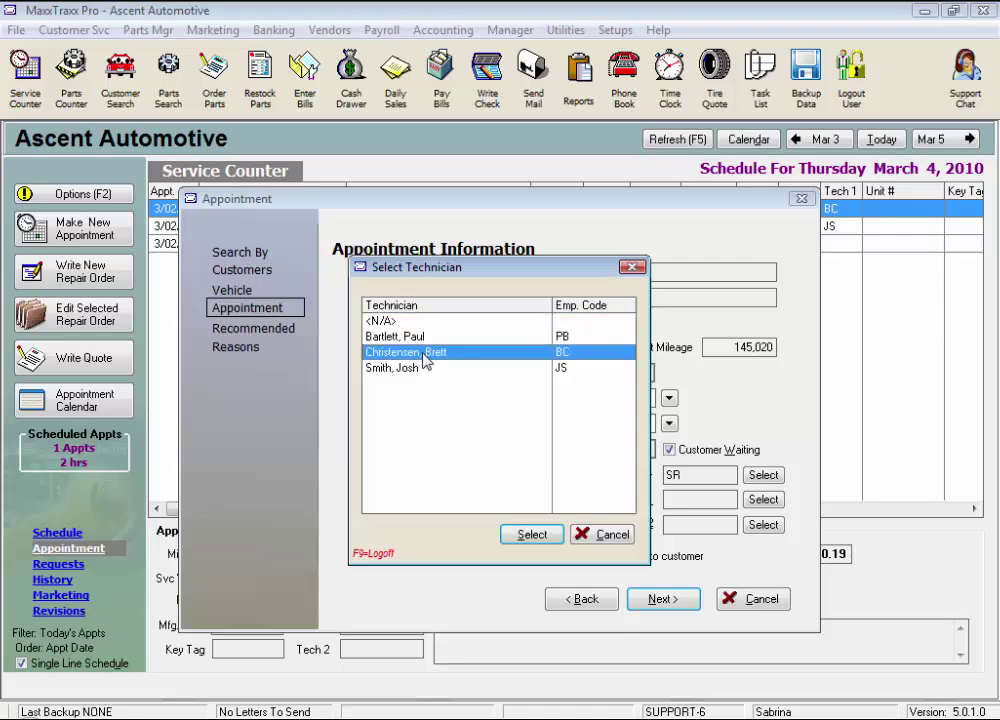
left_click(532, 536)
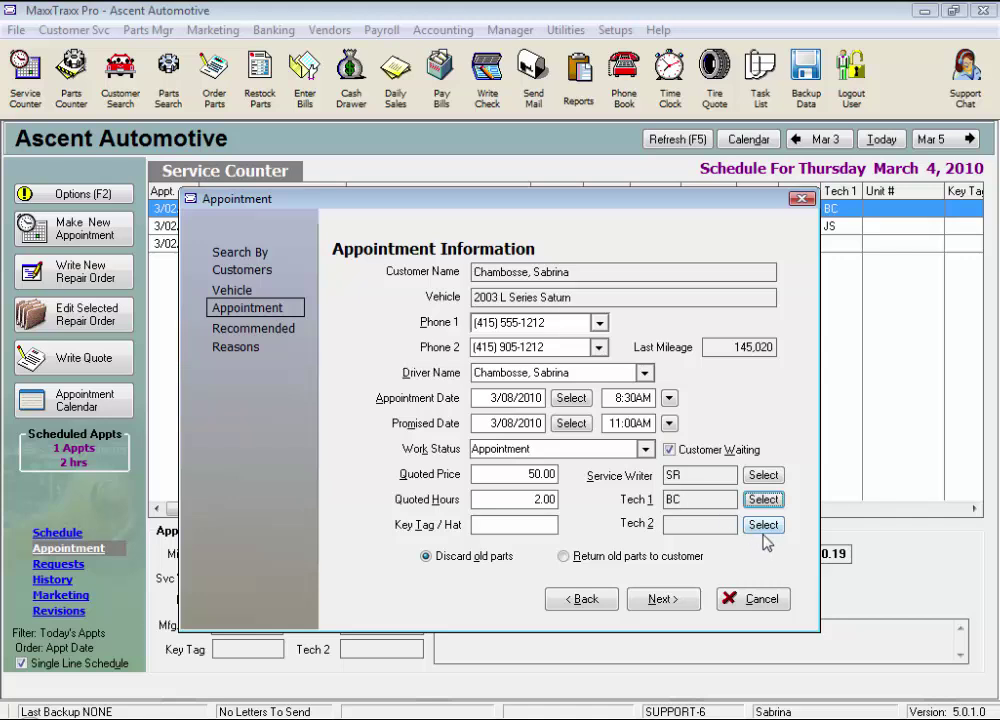
key("Tab")
left_click(697, 523)
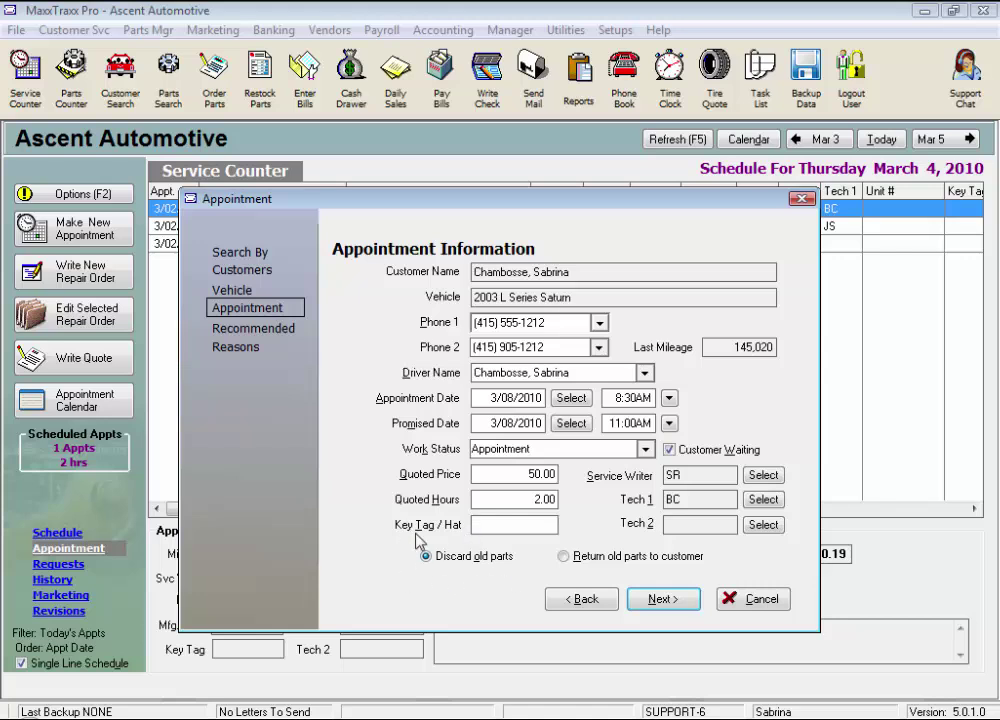
left_click(564, 558)
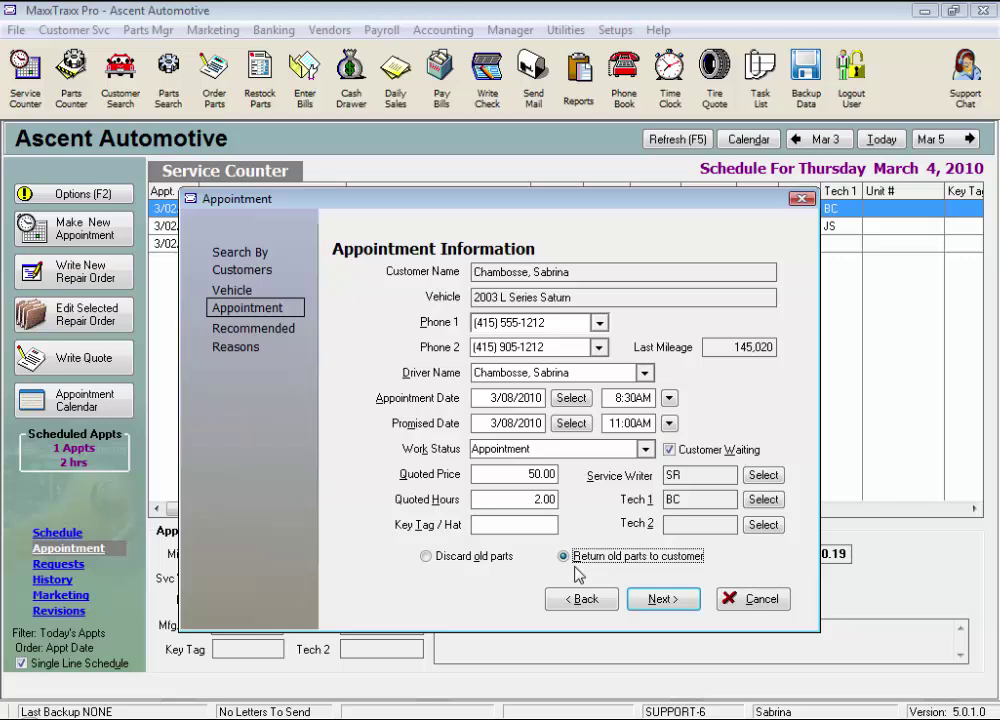
Step: Add the recommended Tires - Replace - All 4 and Alignment - Front services as vehicle problems
left_click(663, 603)
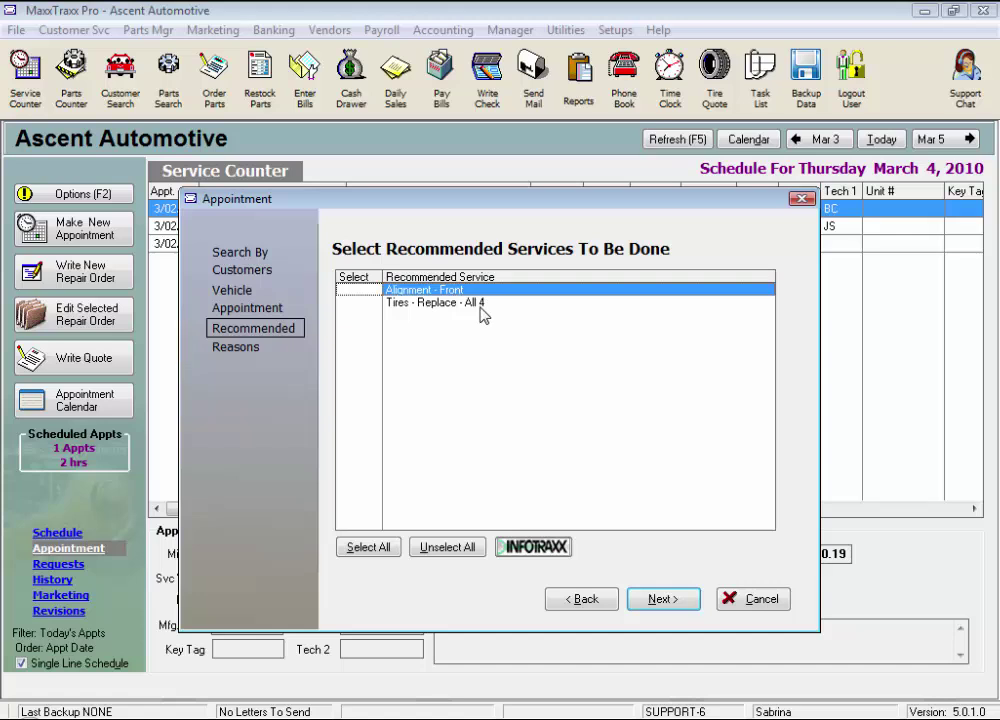
left_click(341, 302)
left_click(341, 305)
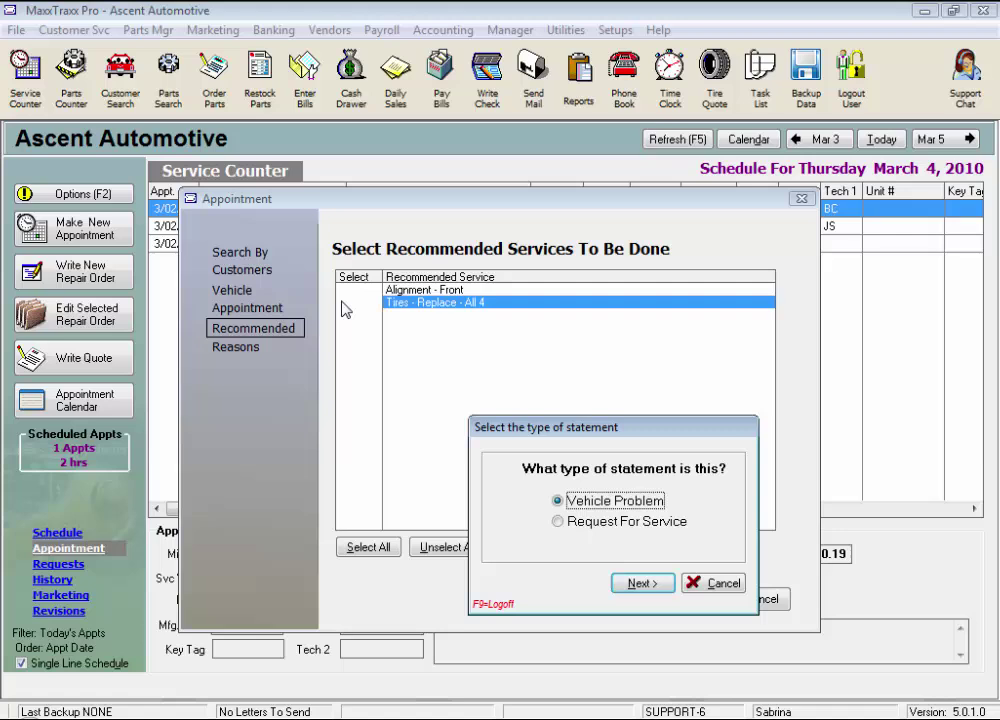
left_click(638, 583)
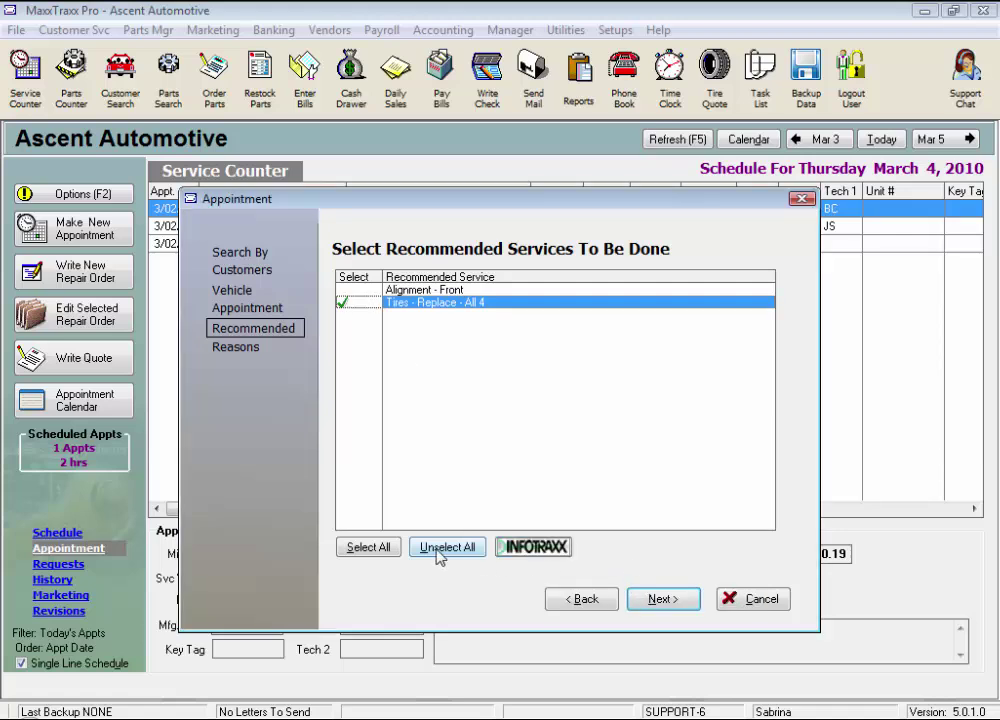
left_click(366, 556)
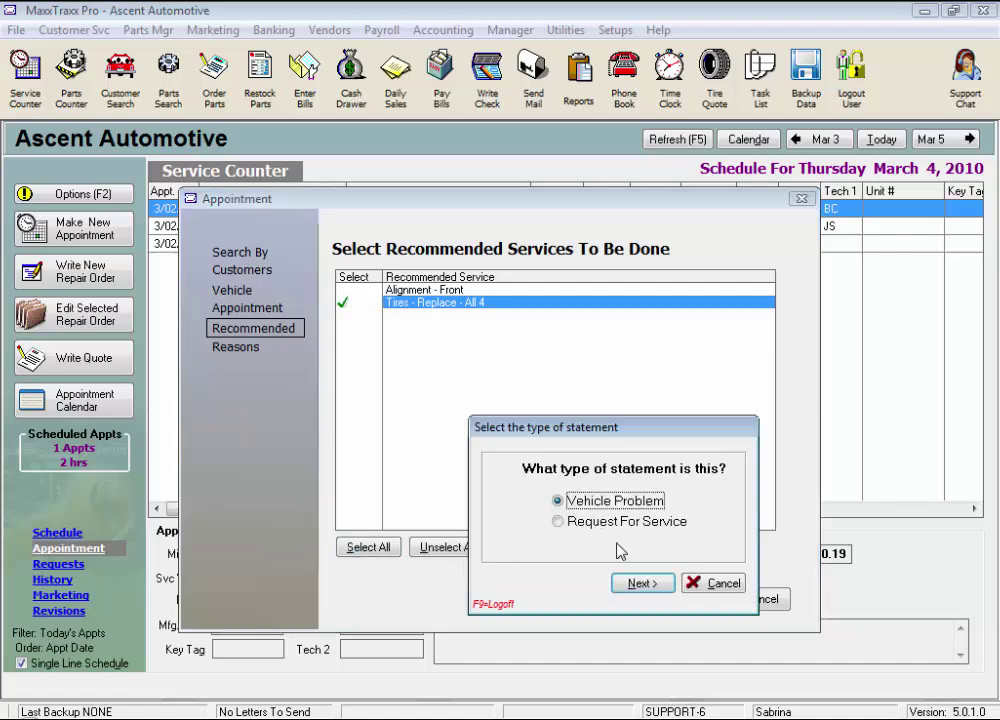
left_click(636, 581)
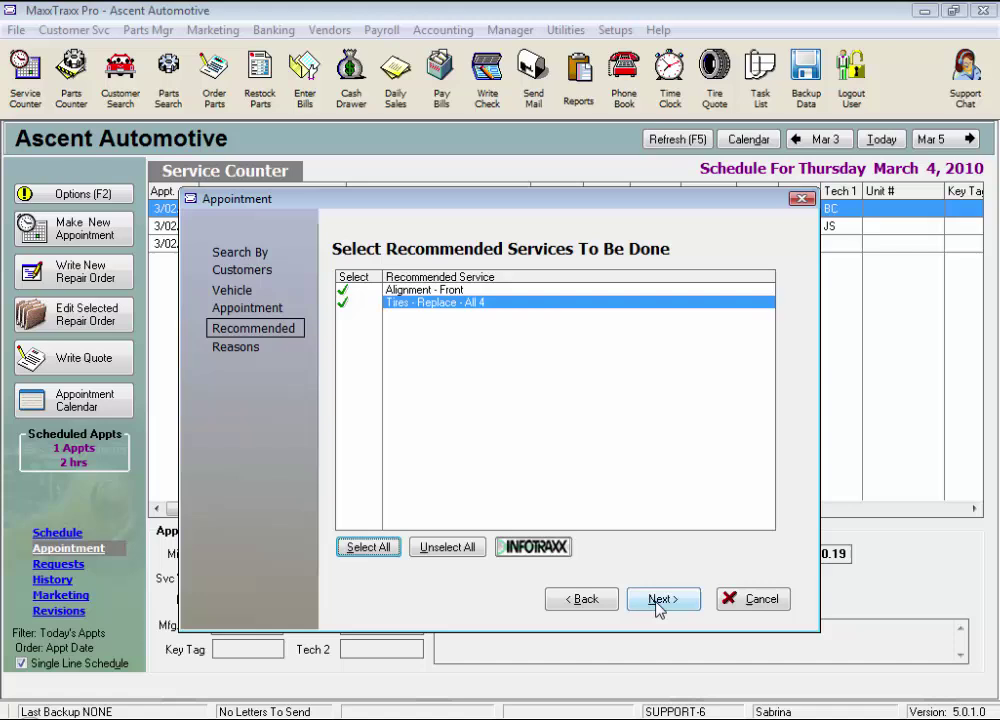
left_click(657, 603)
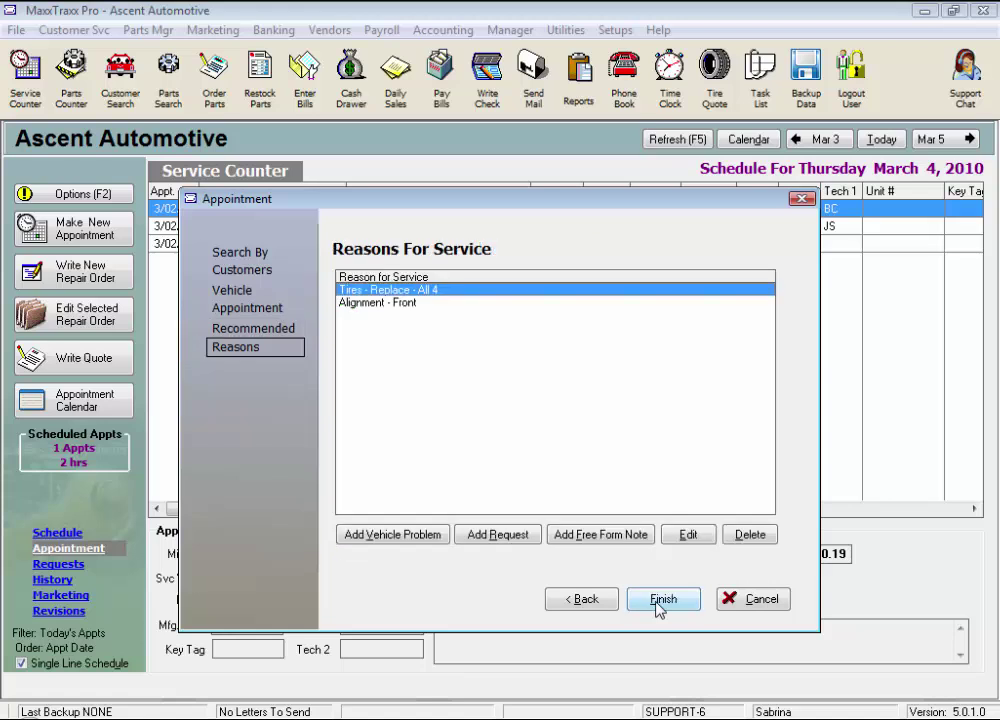
left_click(599, 607)
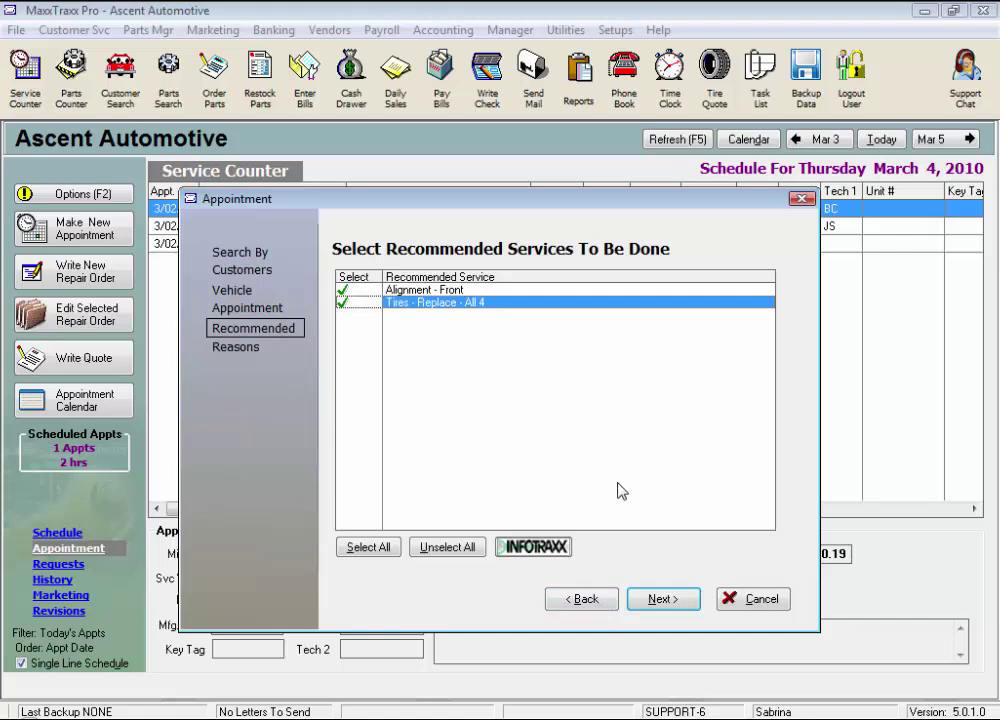
left_click(666, 603)
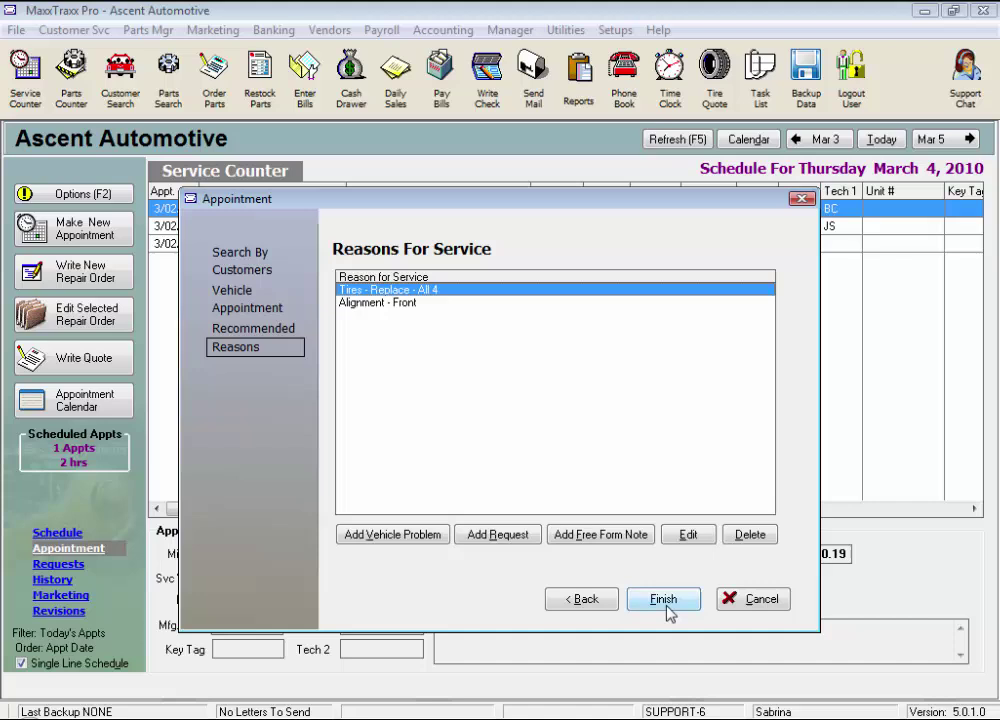
Step: Add the Belt Drive System problem Belt - Squeal, appending 'when cold' to its description
left_click(389, 535)
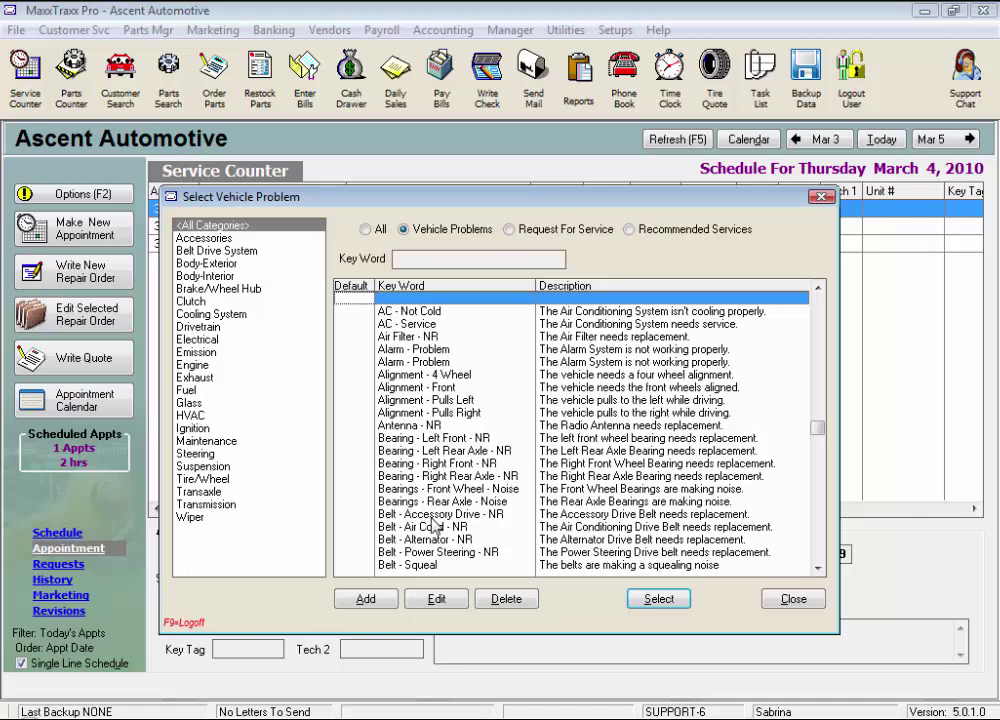
left_click(217, 251)
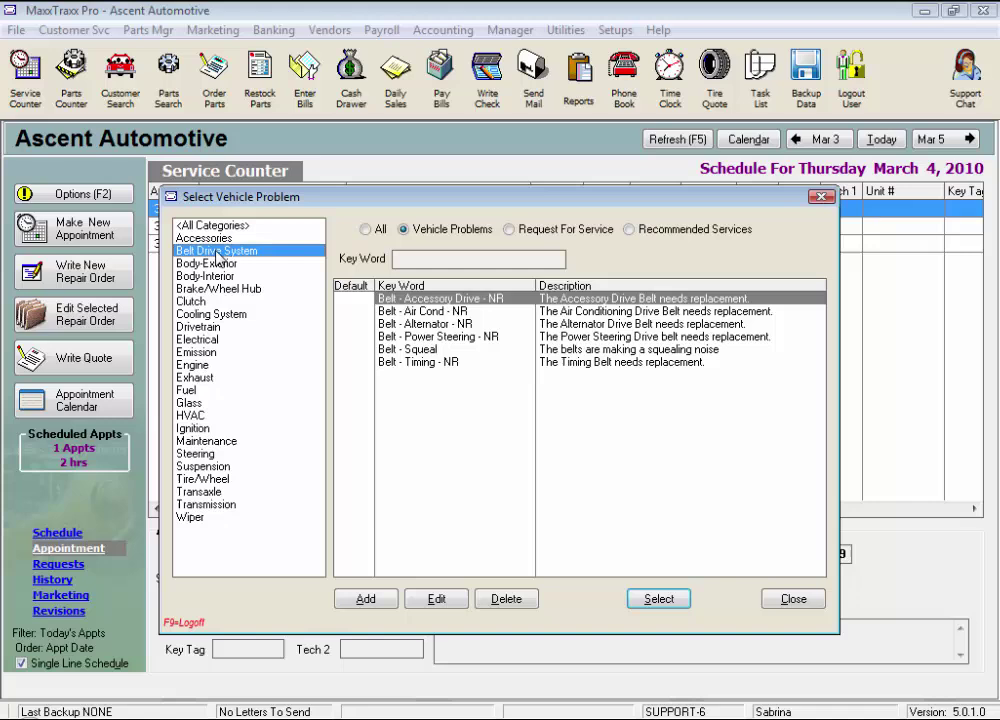
left_click(421, 351)
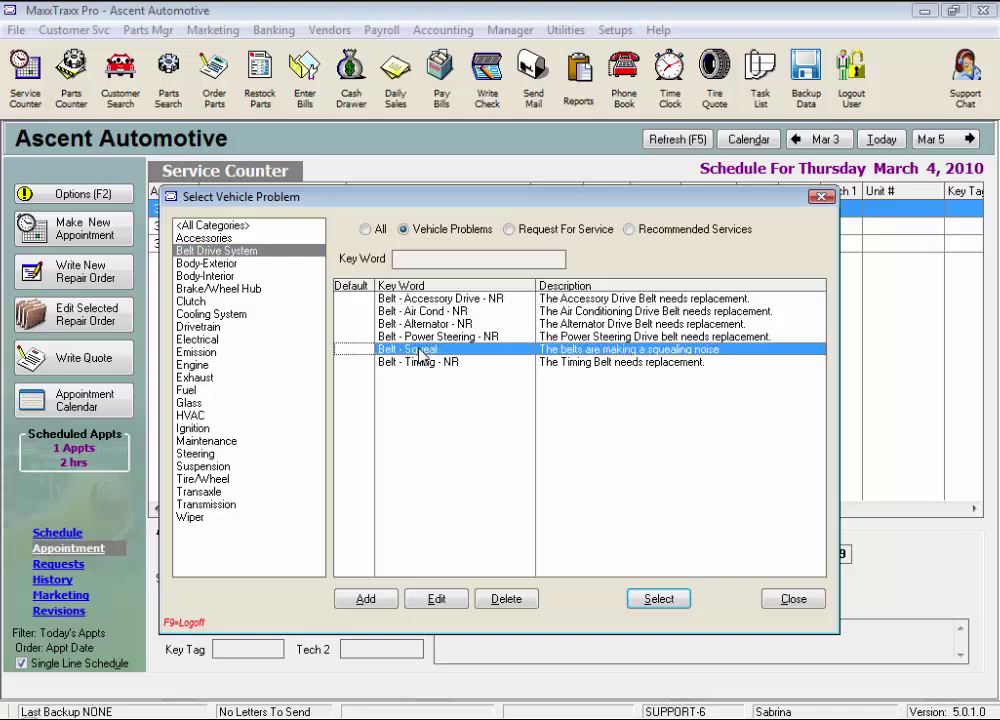
left_click(662, 600)
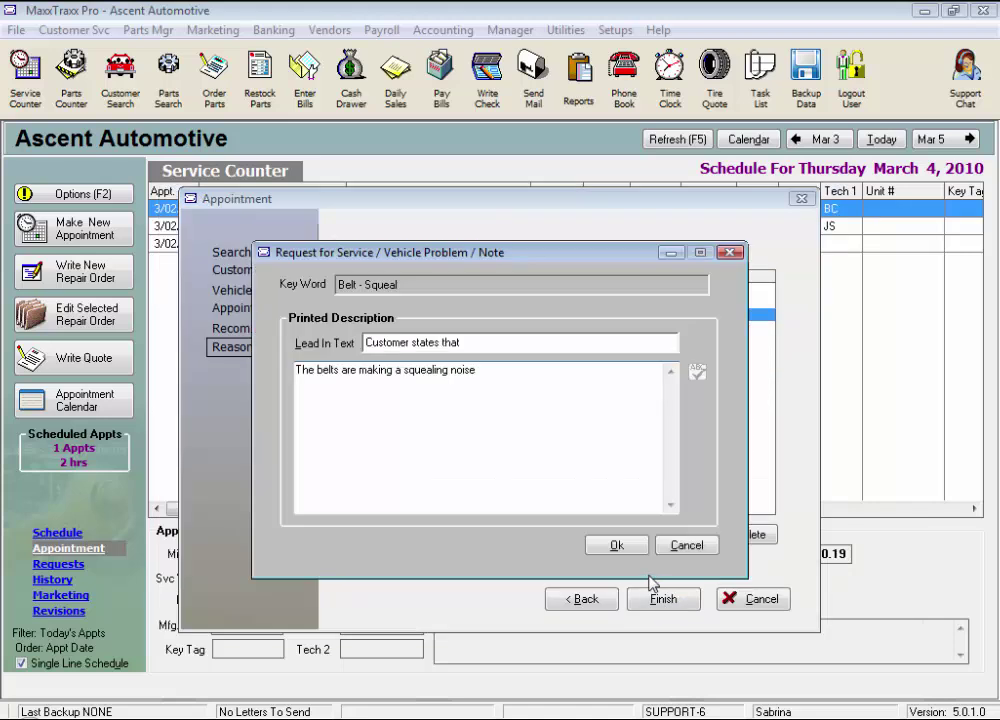
type("when cold")
left_click(640, 546)
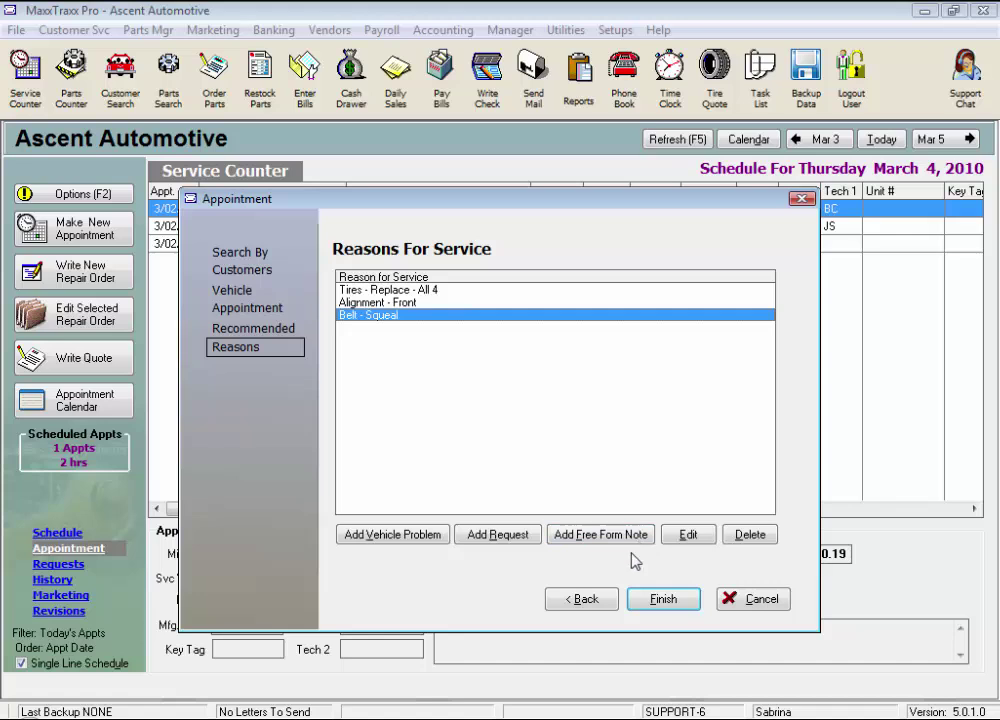
left_click(525, 540)
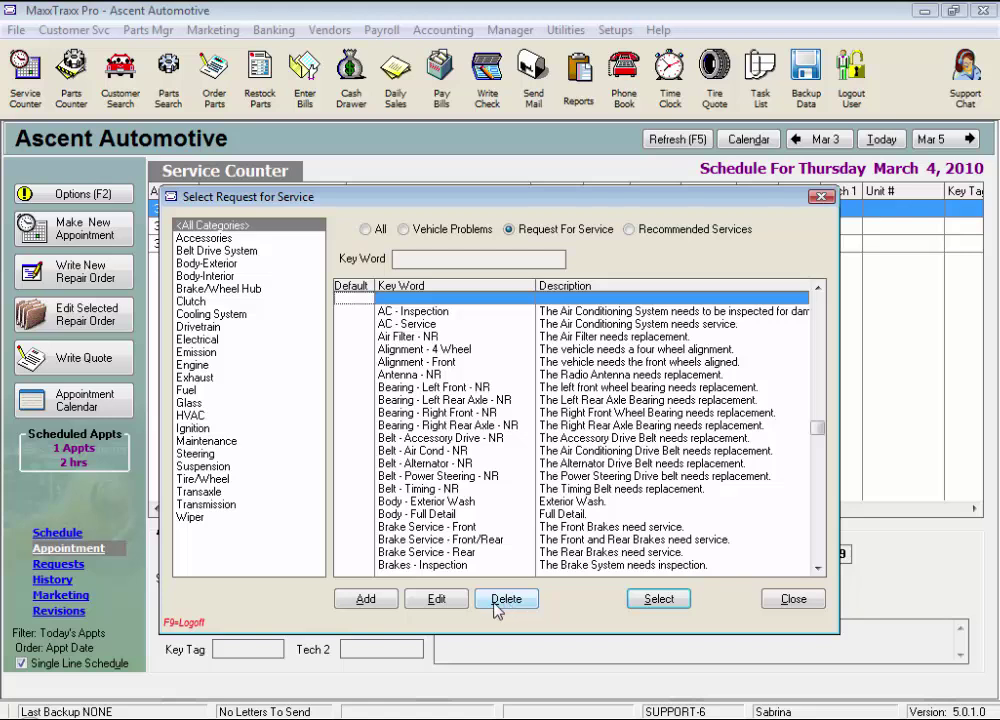
left_click(659, 599)
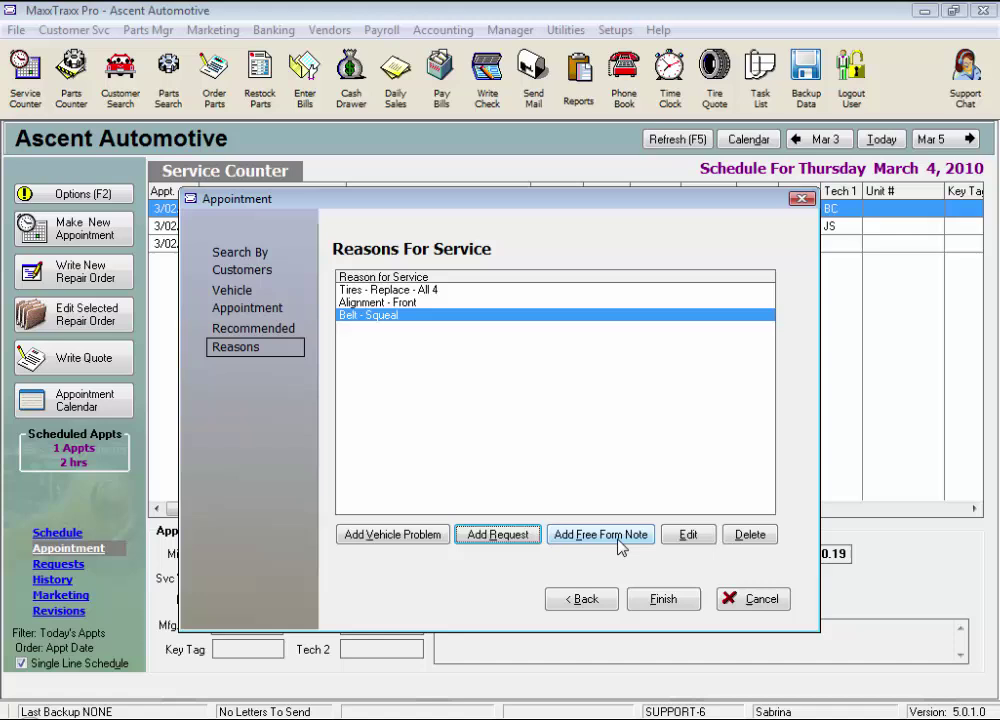
left_click(619, 540)
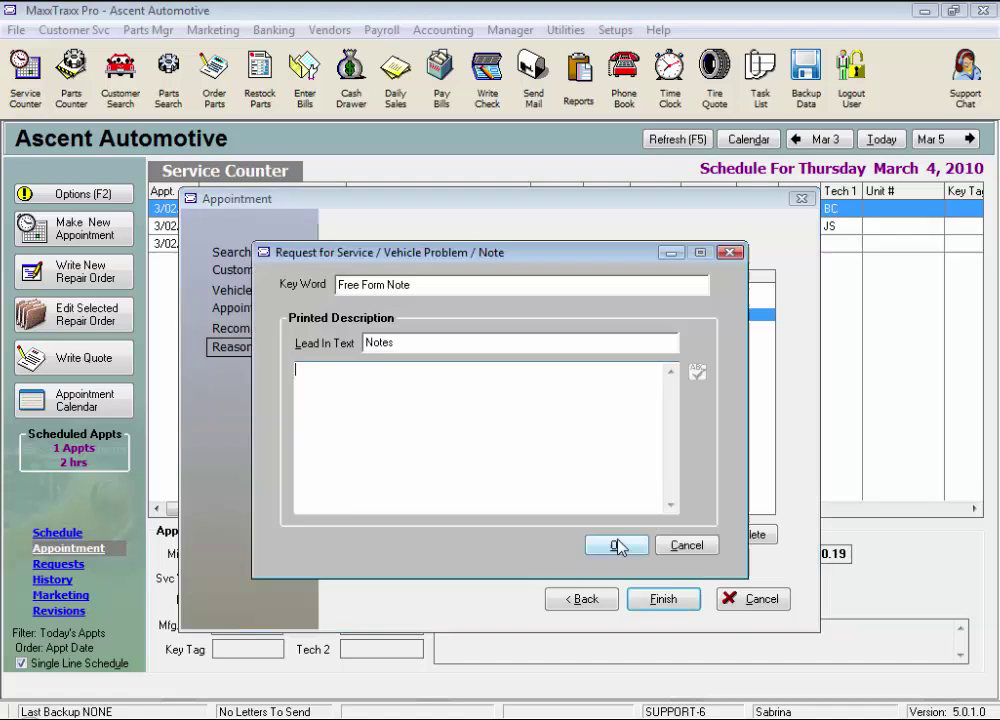
left_click(687, 550)
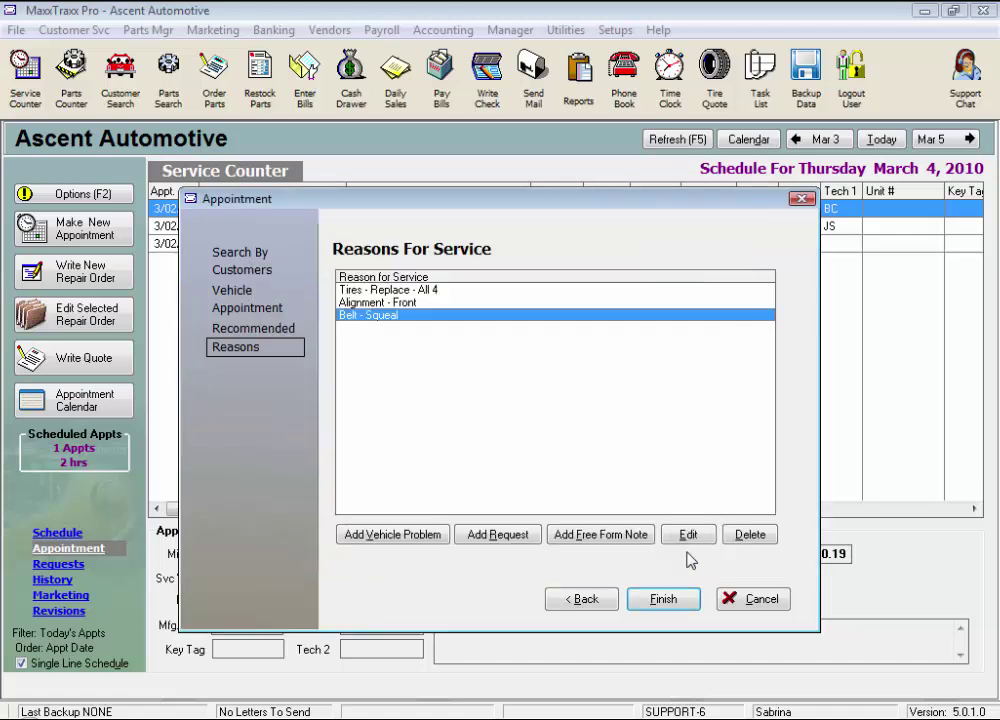
Step: Finish the Saturn appointment and return the schedule to today's date, March 4
left_click(663, 604)
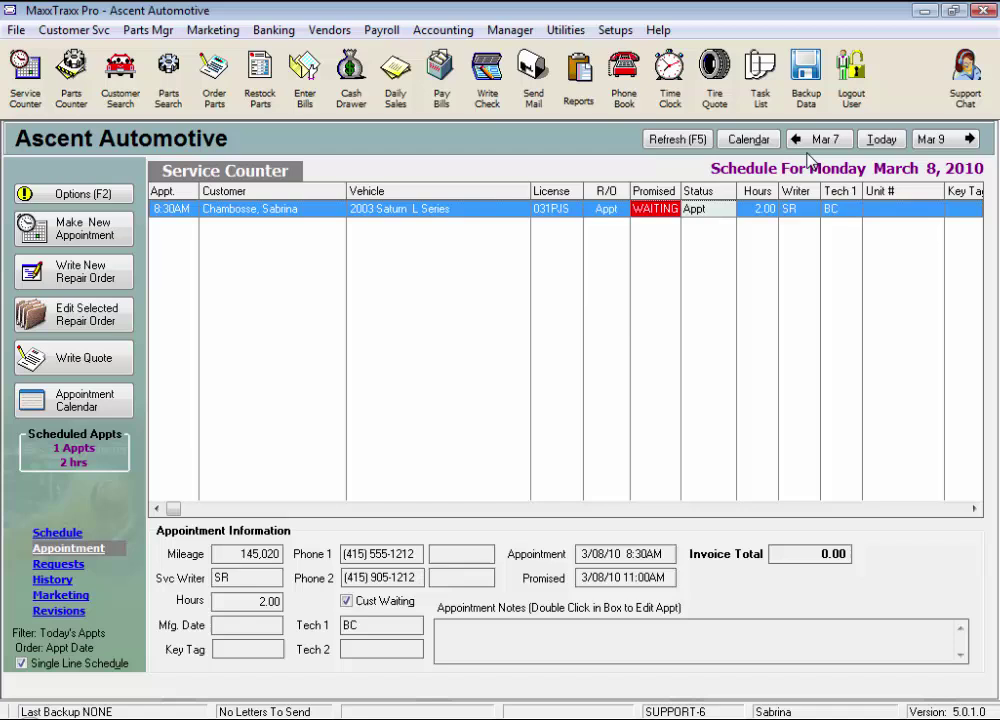
left_click(881, 141)
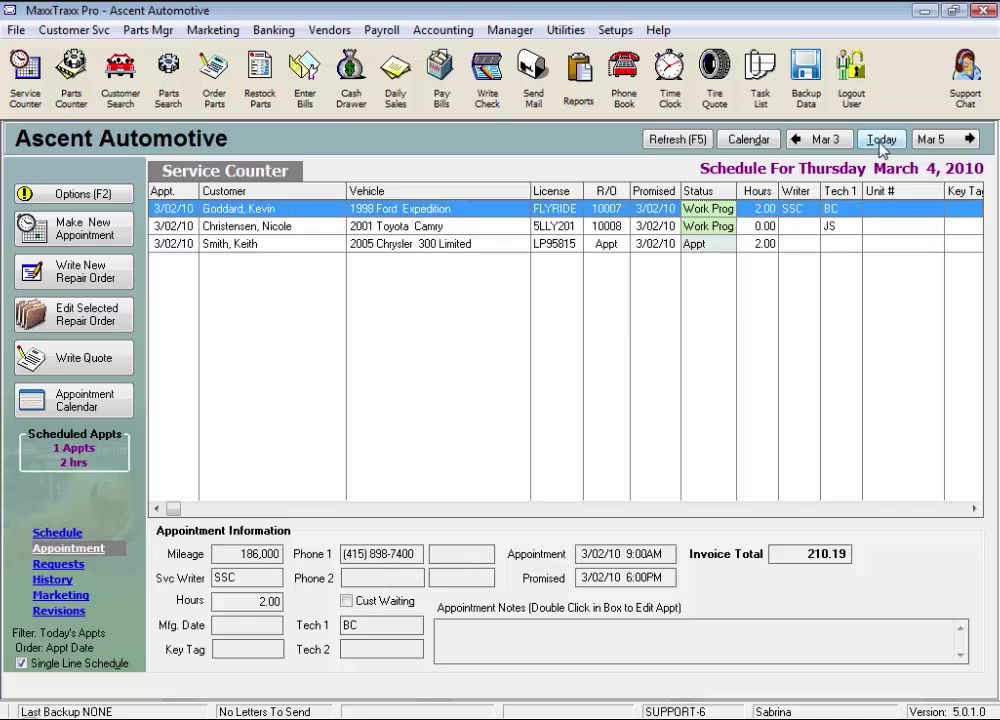